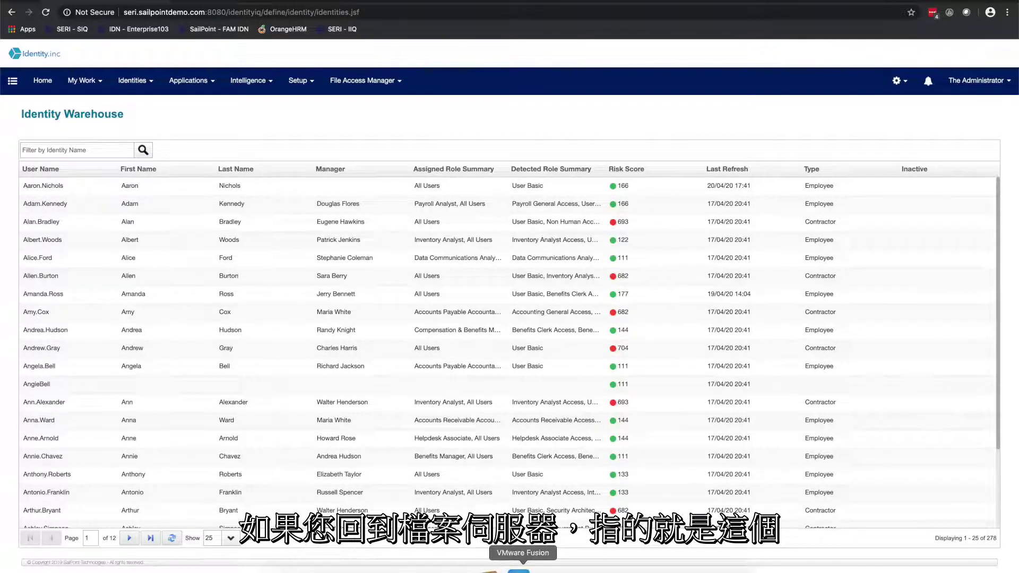
- Bring the Windows VM's empty mail inbox in front of the Identity Warehouse list
left_click(518, 570)
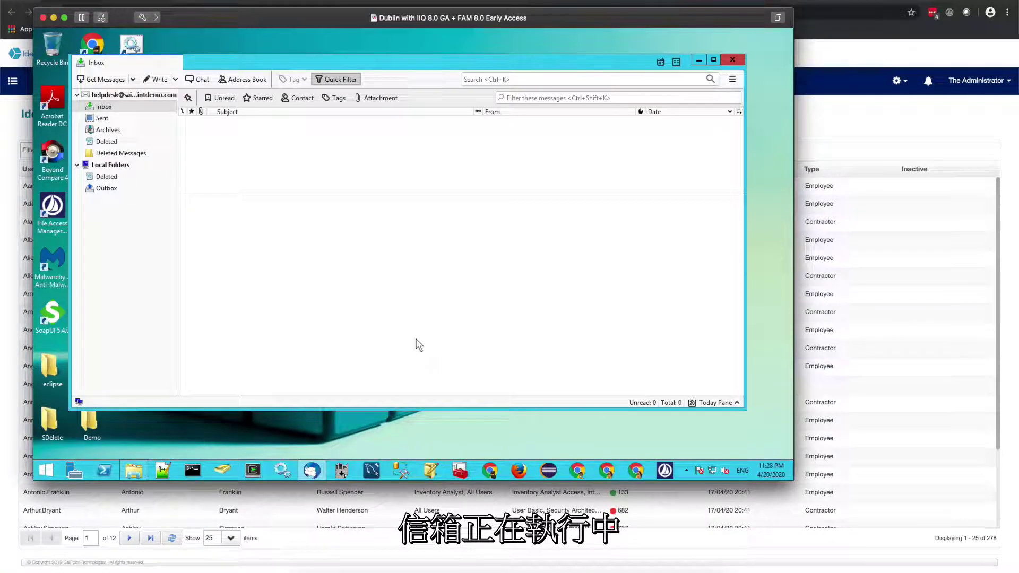
left_click(224, 471)
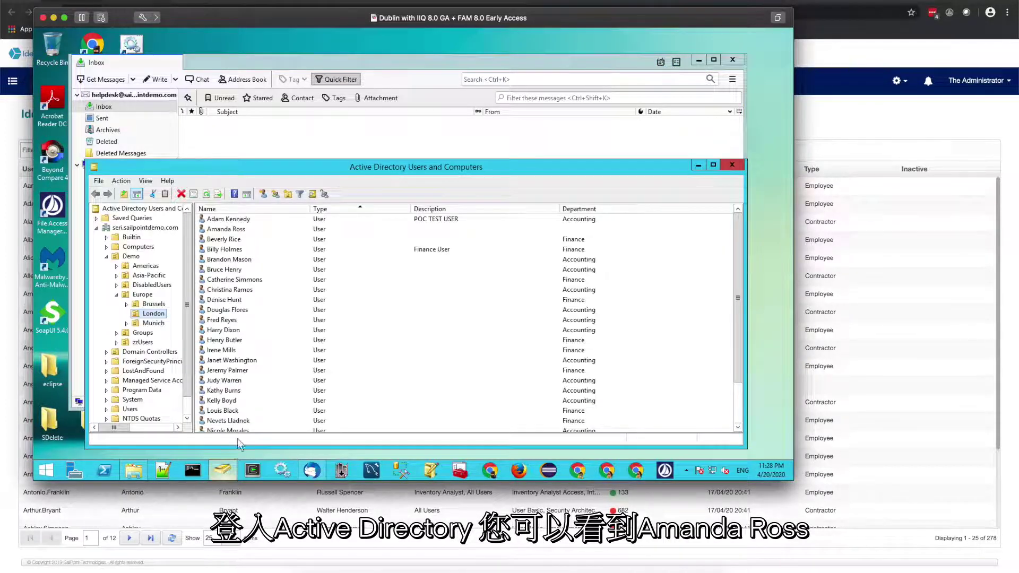
left_click(228, 230)
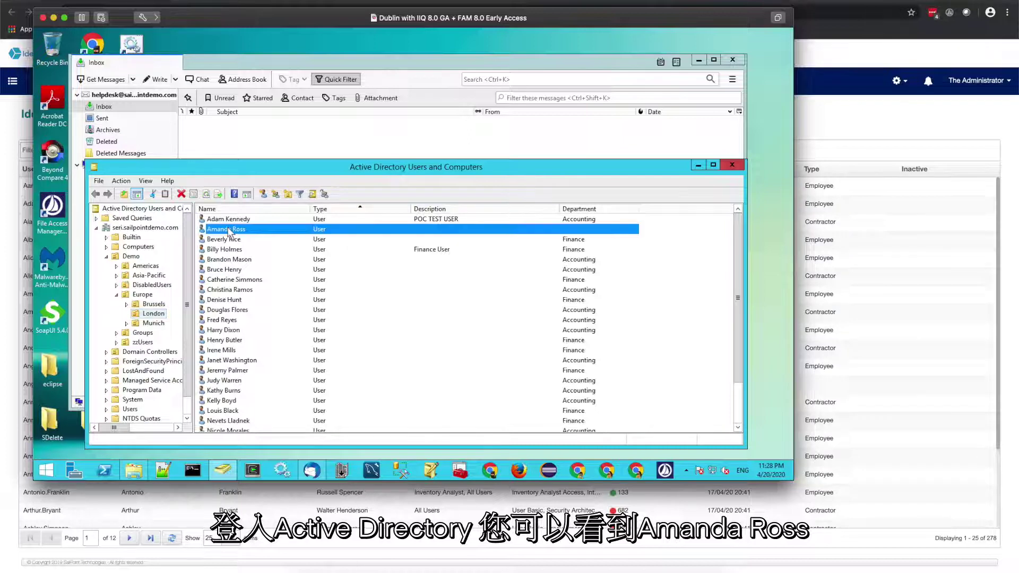
double_click(229, 230)
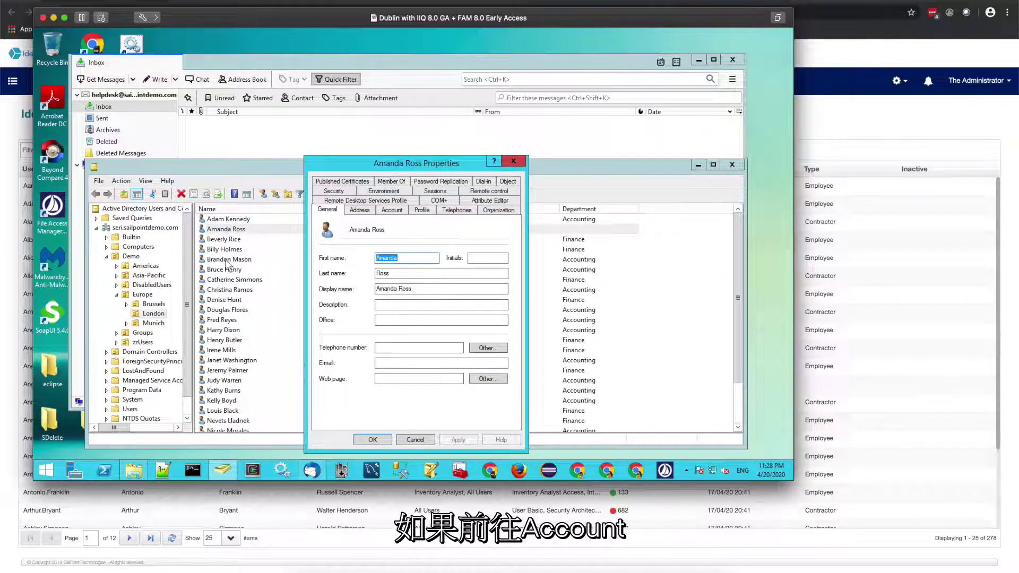
left_click(398, 211)
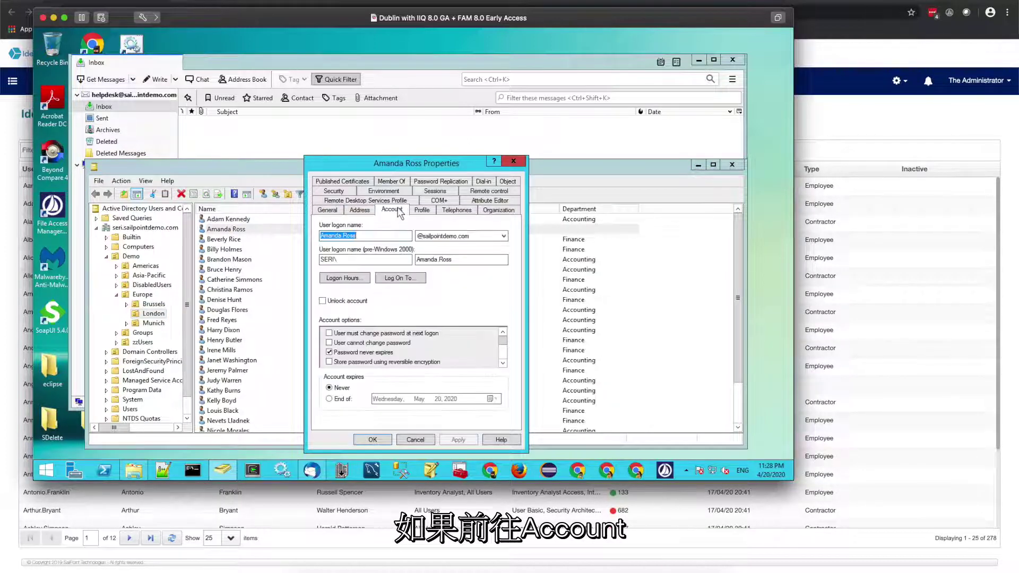
left_click(502, 363)
left_click(502, 363)
left_click(501, 363)
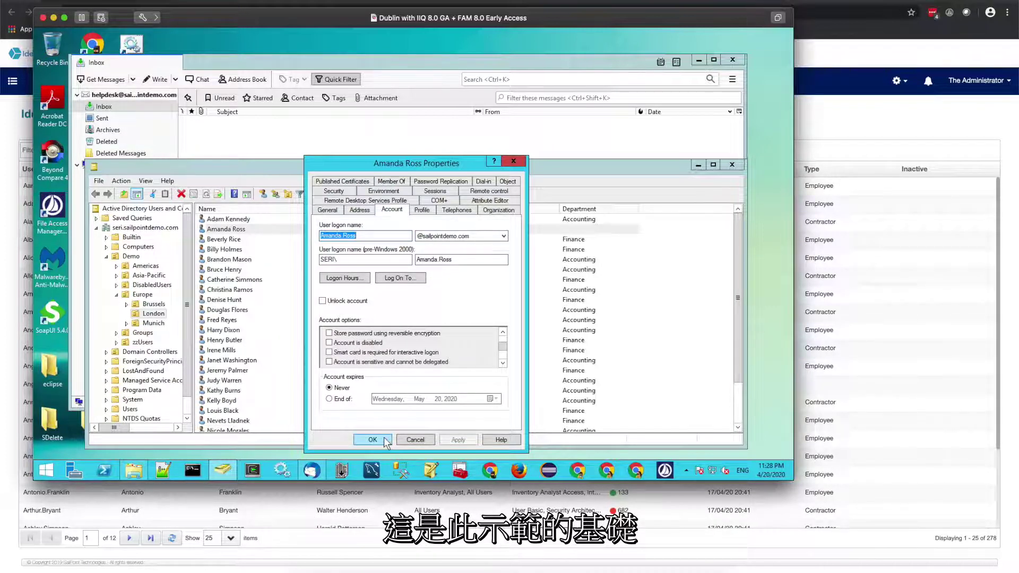
left_click(415, 440)
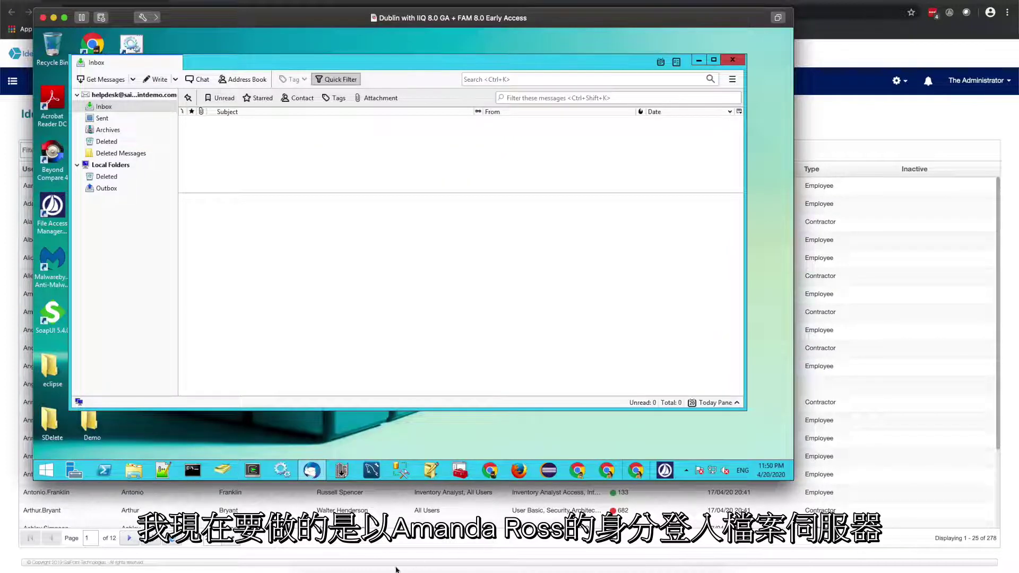
- Connect Finder to the seri.sailpointdemo.com file server via Connect to Server
left_click(307, 568)
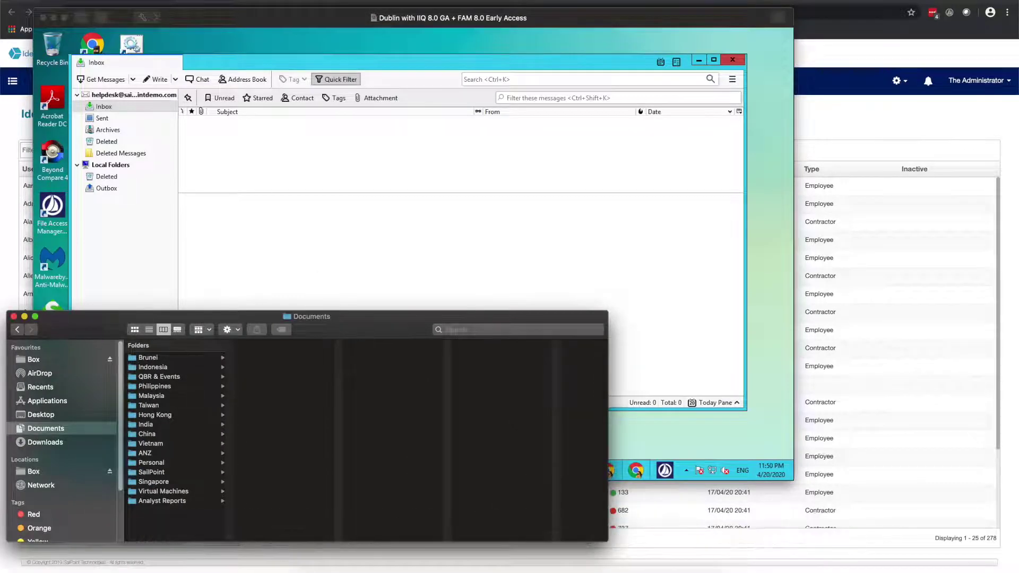
left_click(130, 1)
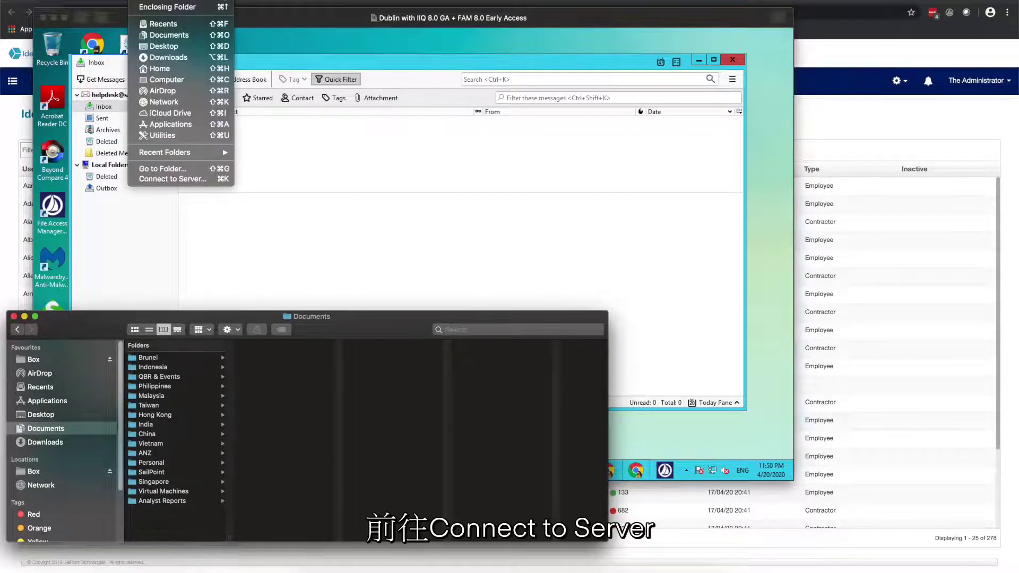
left_click(180, 183)
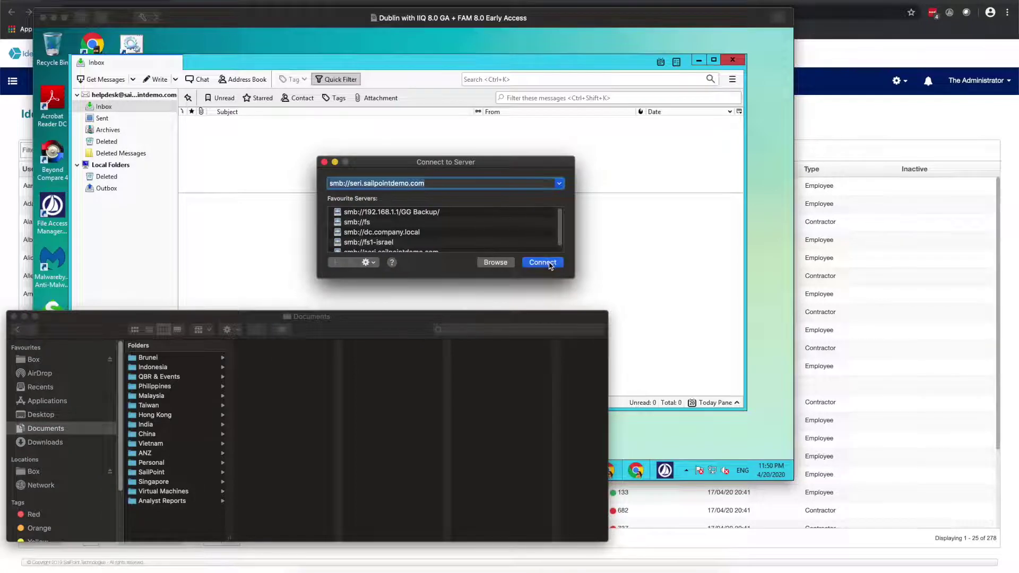
left_click(547, 262)
- Sign in with the AD user's name and password, retyping the password after rejection
key("shift+Tab")
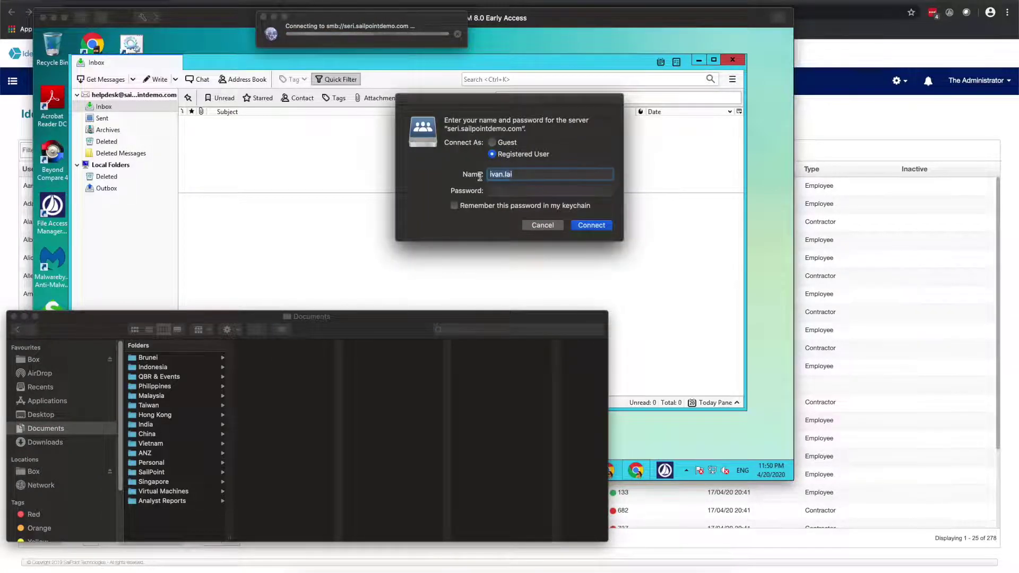
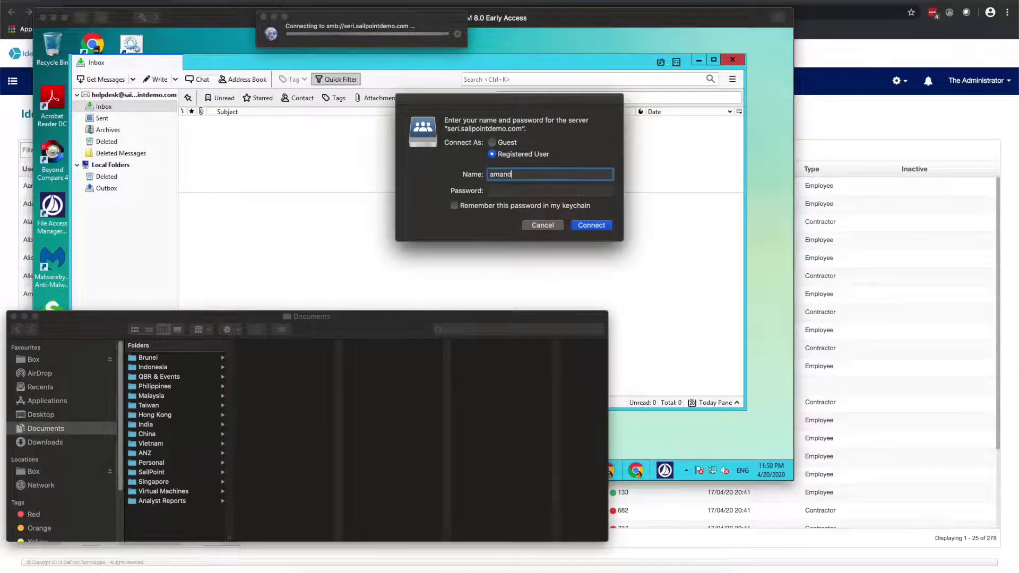
key("Tab")
type("****")
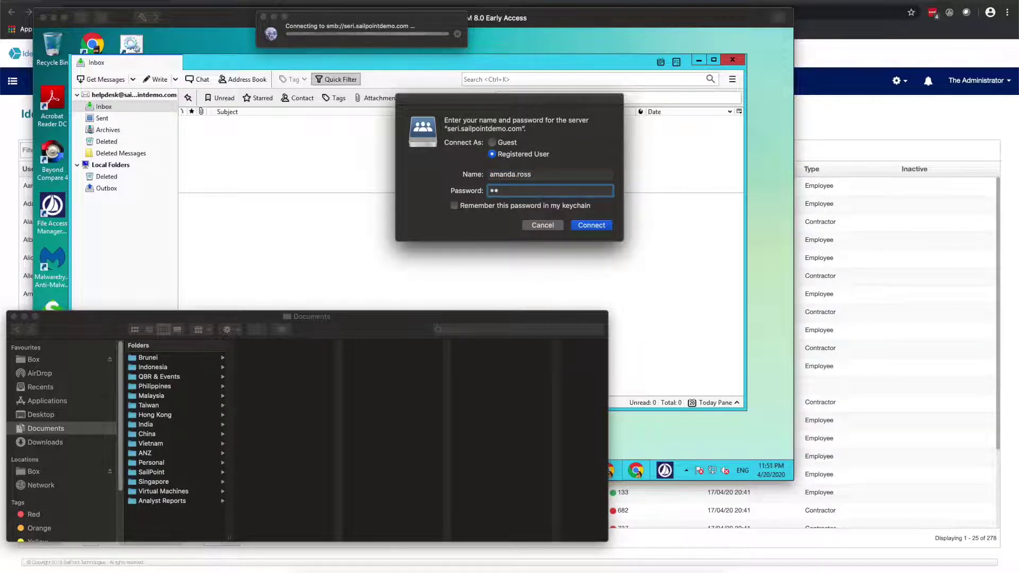
type("****")
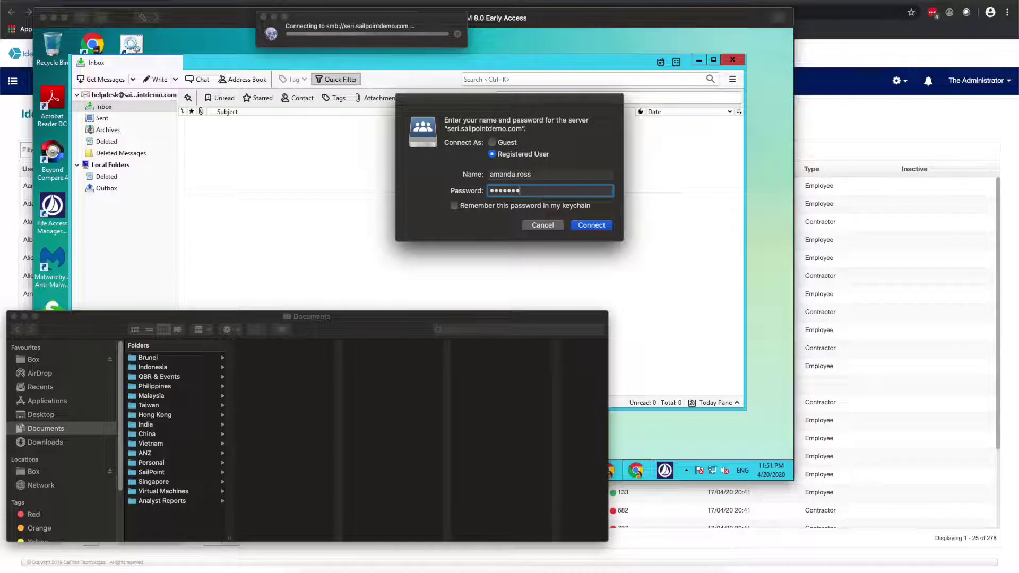
key("Return")
type("****")
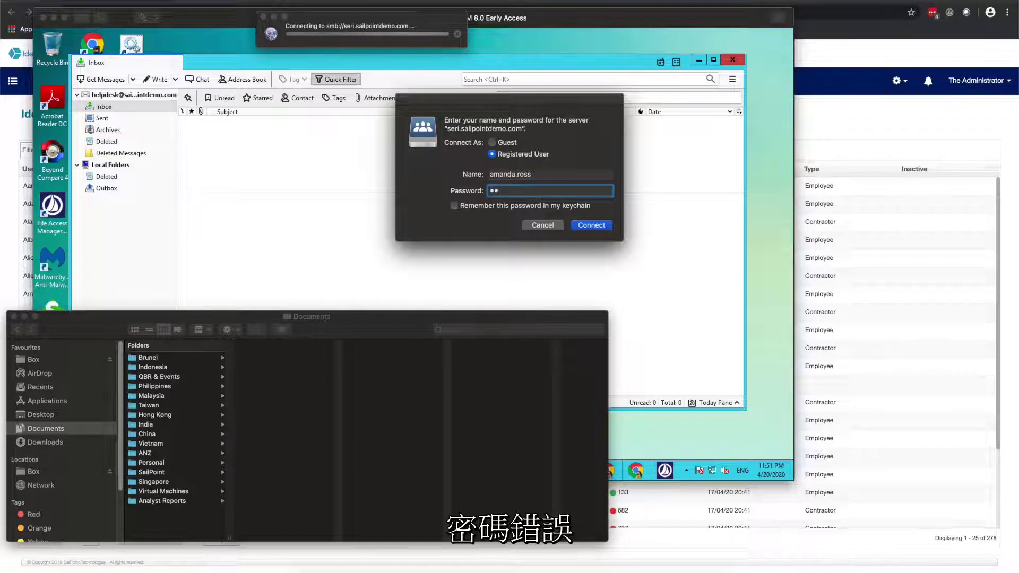
type("****")
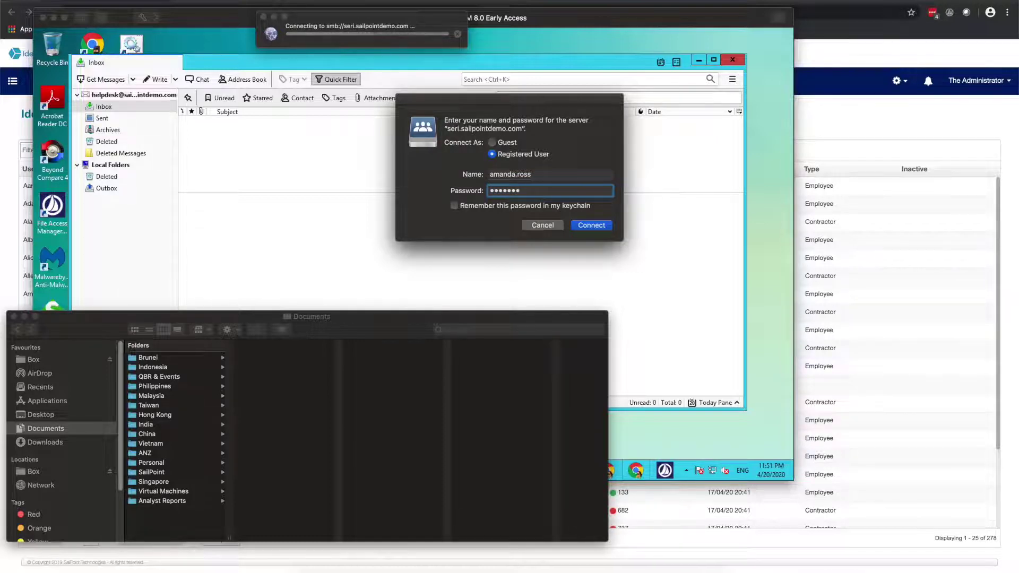
key("Return")
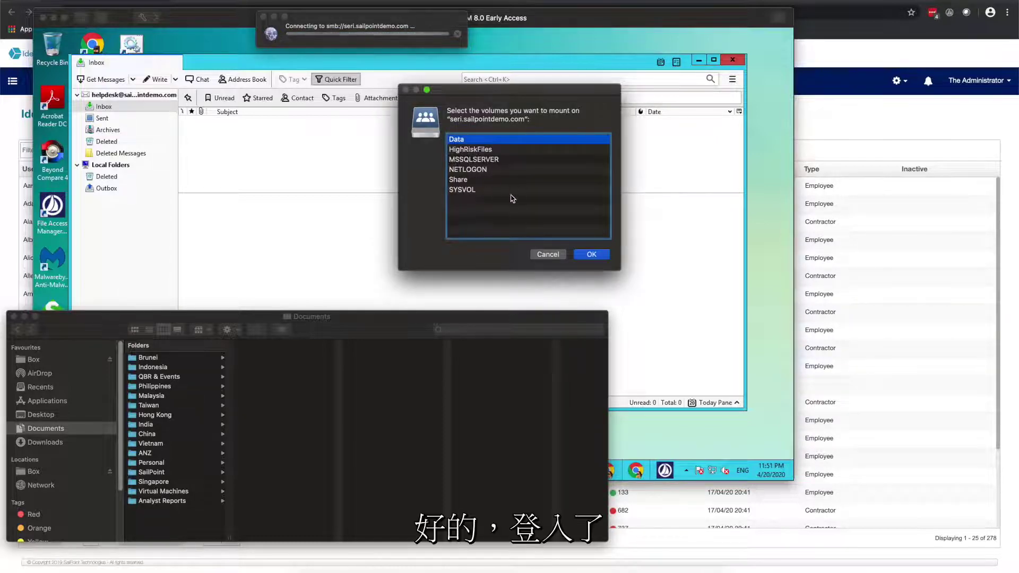
- Mount the Data volume, open its Demo folder, and read then close info.txt
left_click(589, 255)
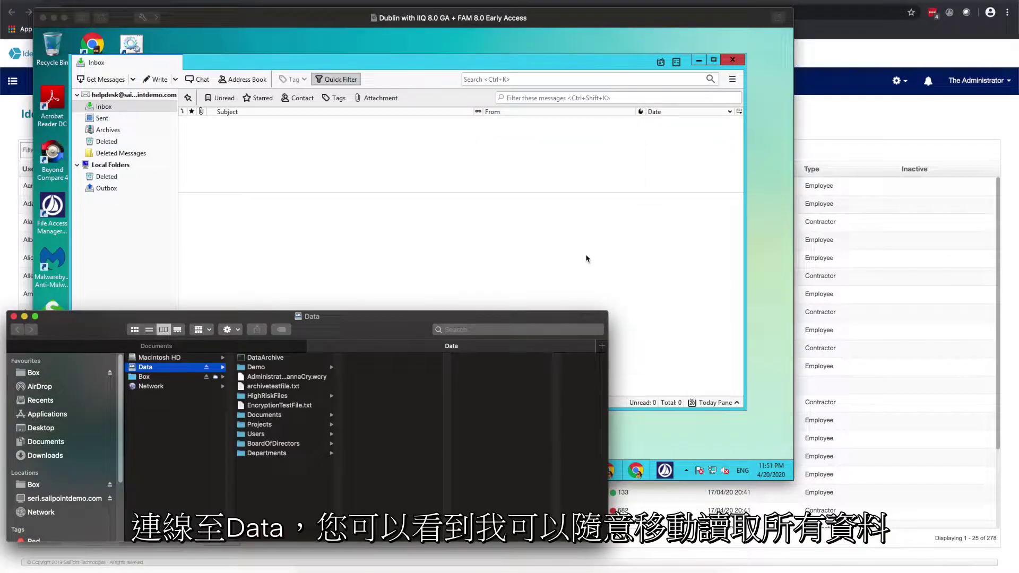
left_click(307, 368)
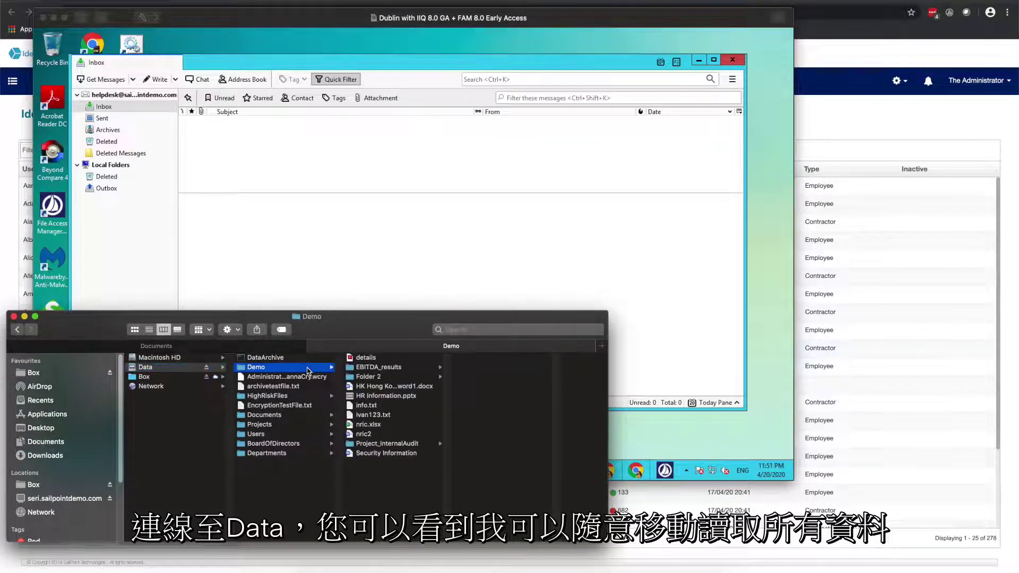
double_click(378, 406)
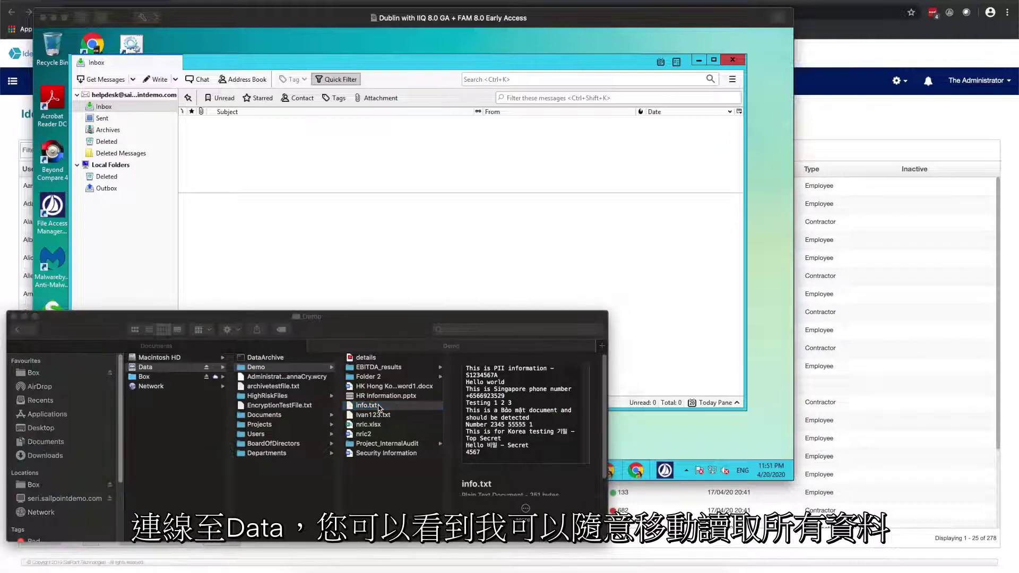
left_click(120, 19)
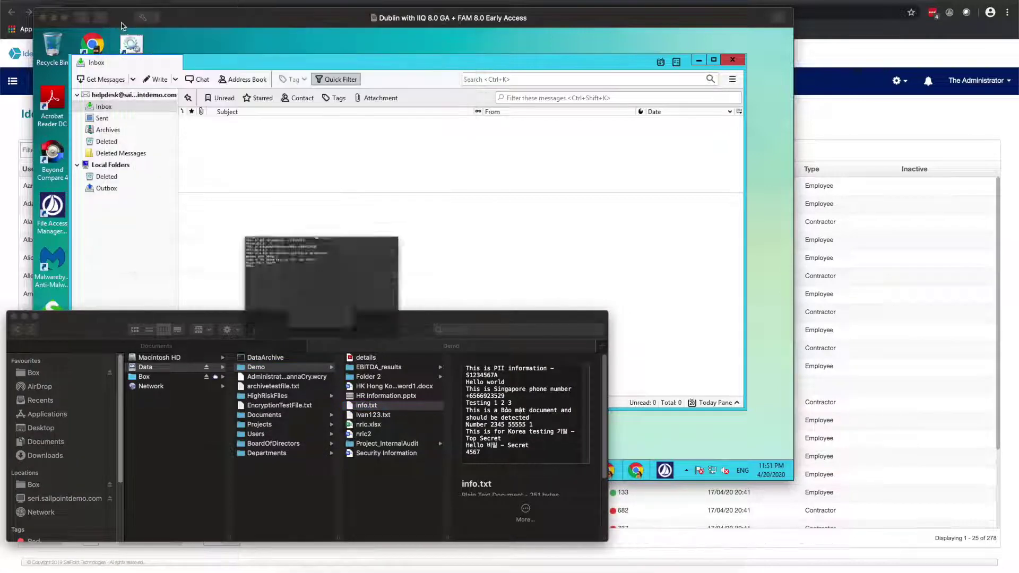
- Browse the HighRiskFiles and Documents folders, then return to Demo
left_click(282, 396)
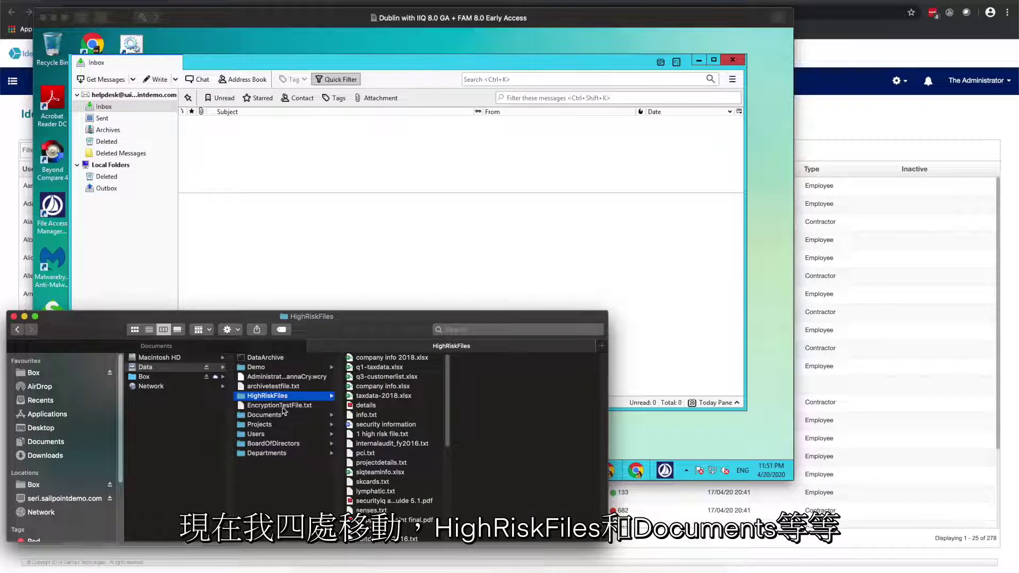
left_click(274, 416)
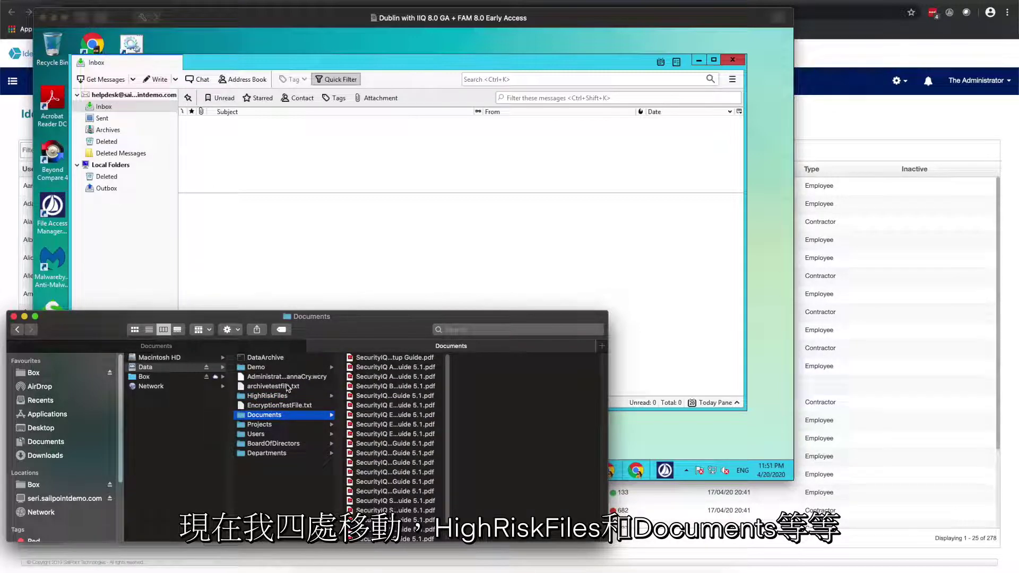
left_click(276, 372)
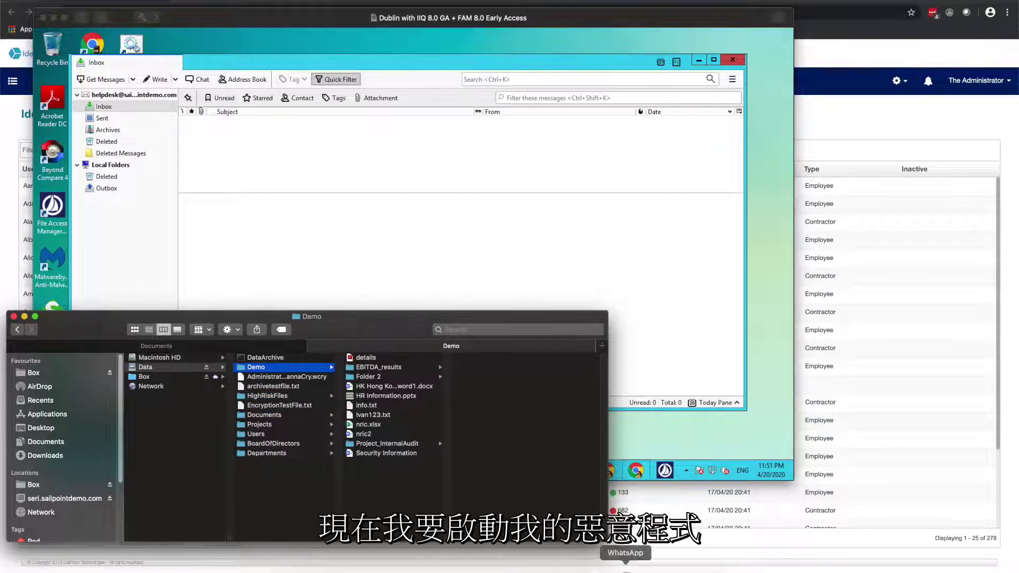
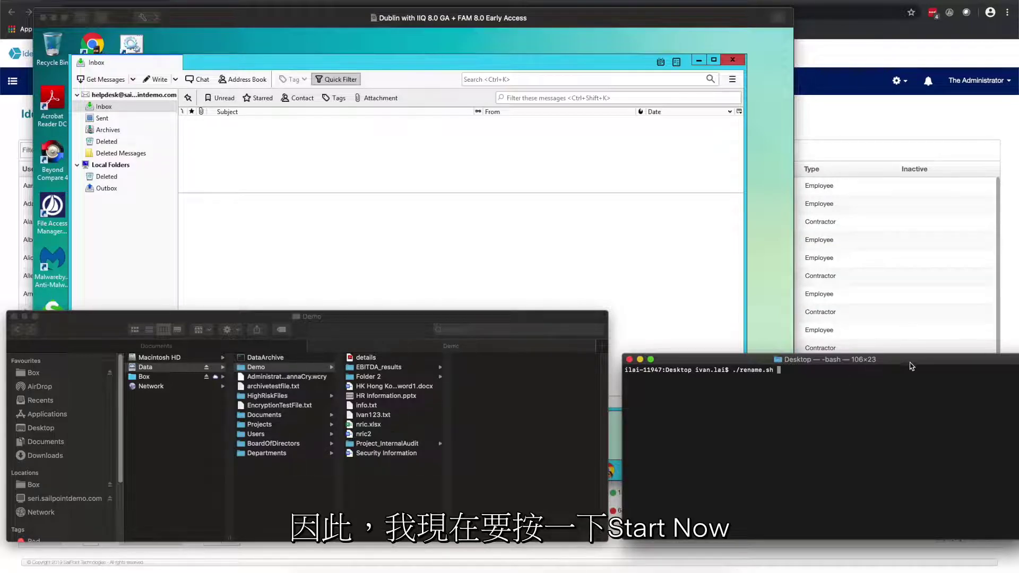
- Execute ./rename.sh so it prints 'Stay Home' and renames the Demo files to .enc
key("Return")
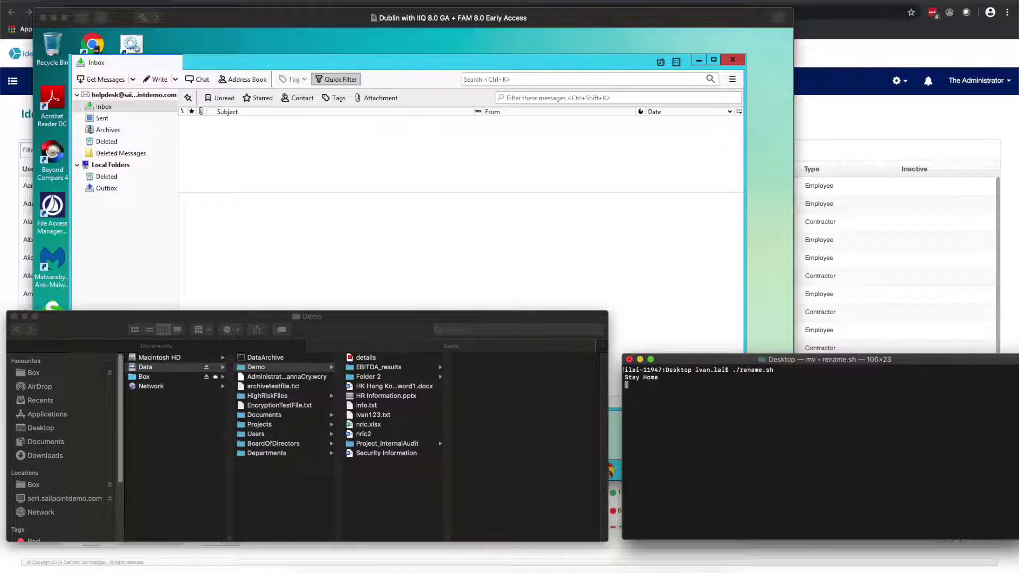
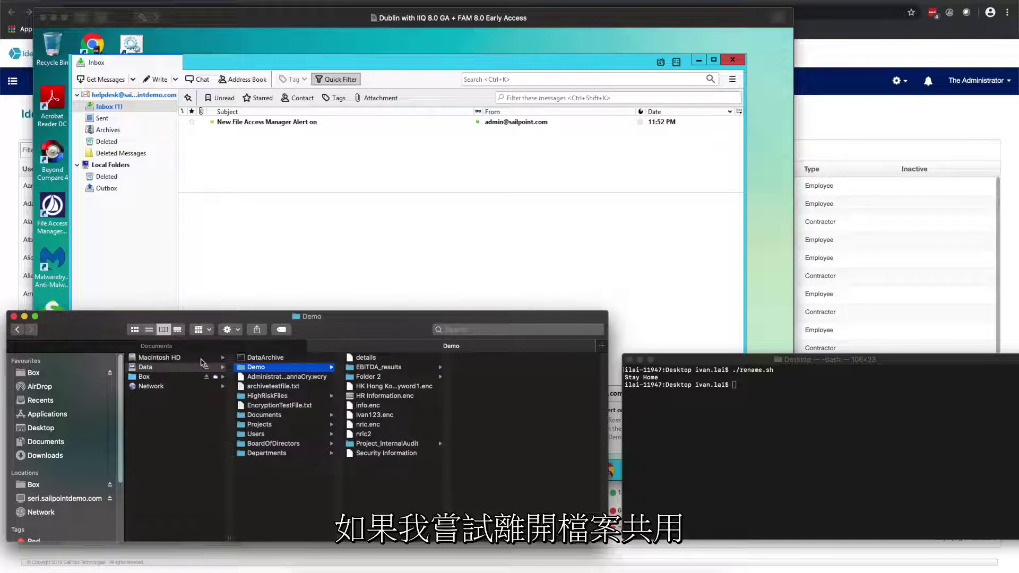
- In Finder, browse Macintosh HD > Data and Documents to show they're empty, then return to the remote Windows desktop
left_click(164, 358)
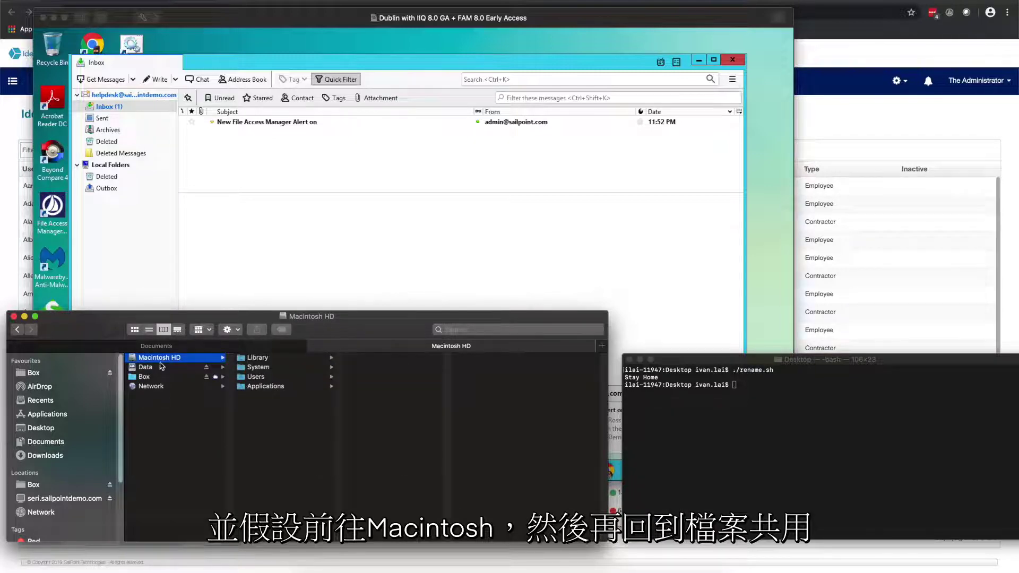
left_click(161, 366)
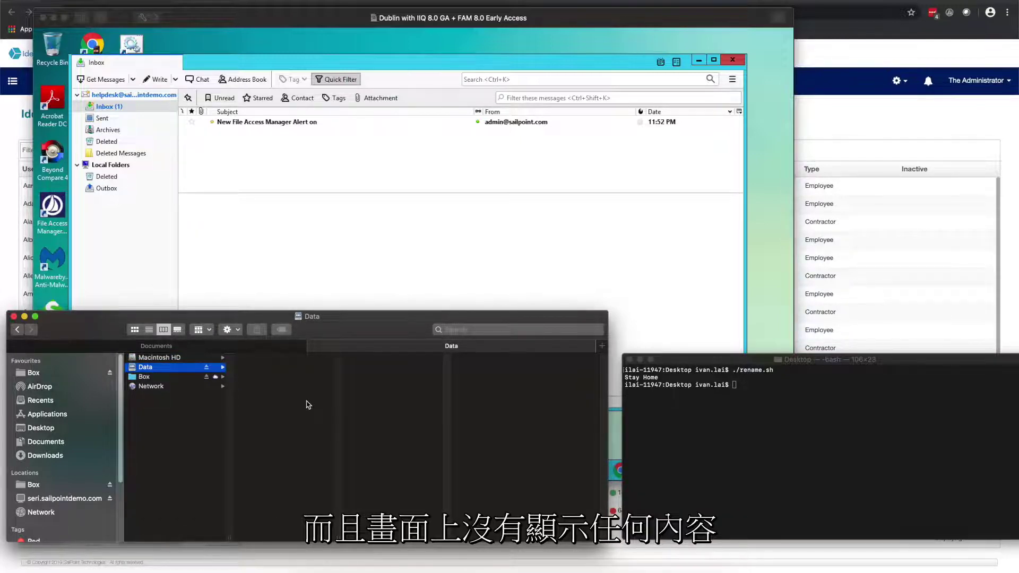
key("super+shift+o")
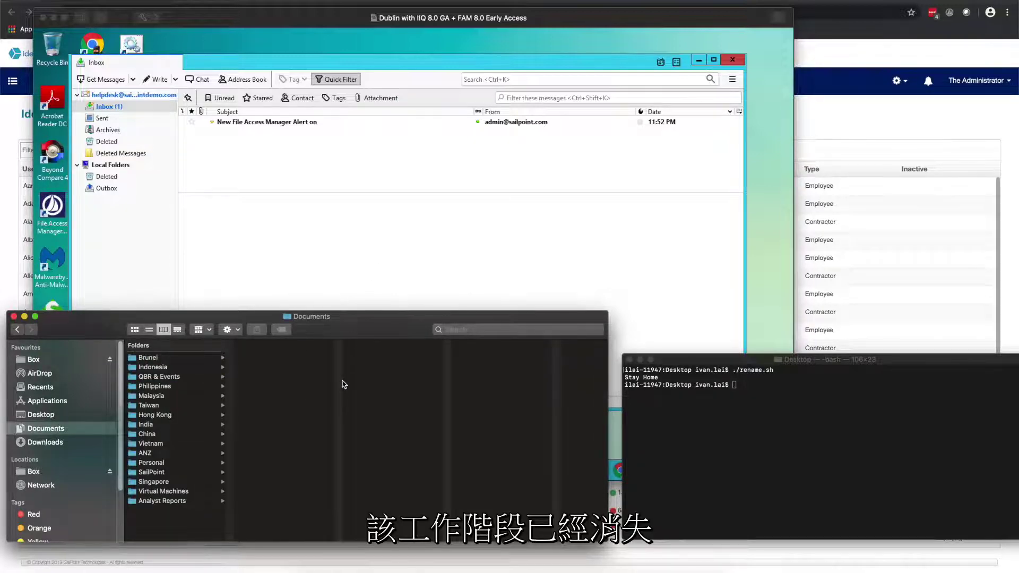
left_click(597, 24)
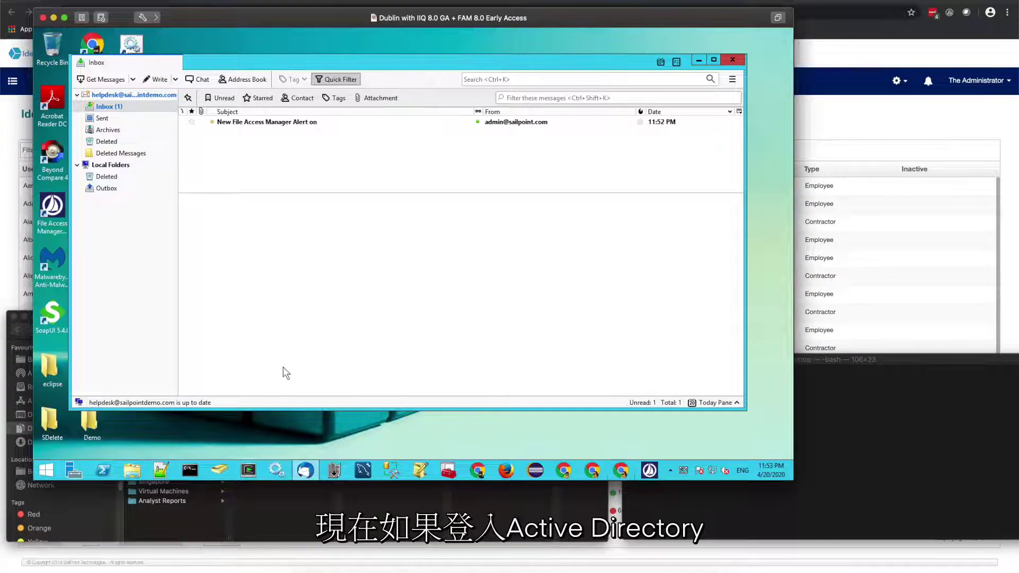
- In ADUC, open the disabled user's Account tab and confirm 'Account is disabled' is checked
left_click(219, 470)
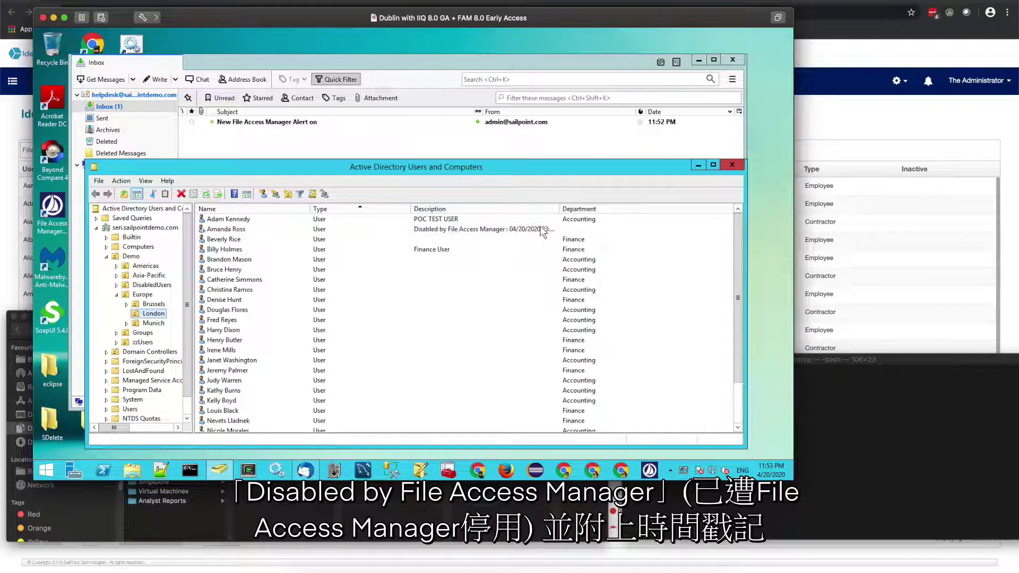
double_click(251, 230)
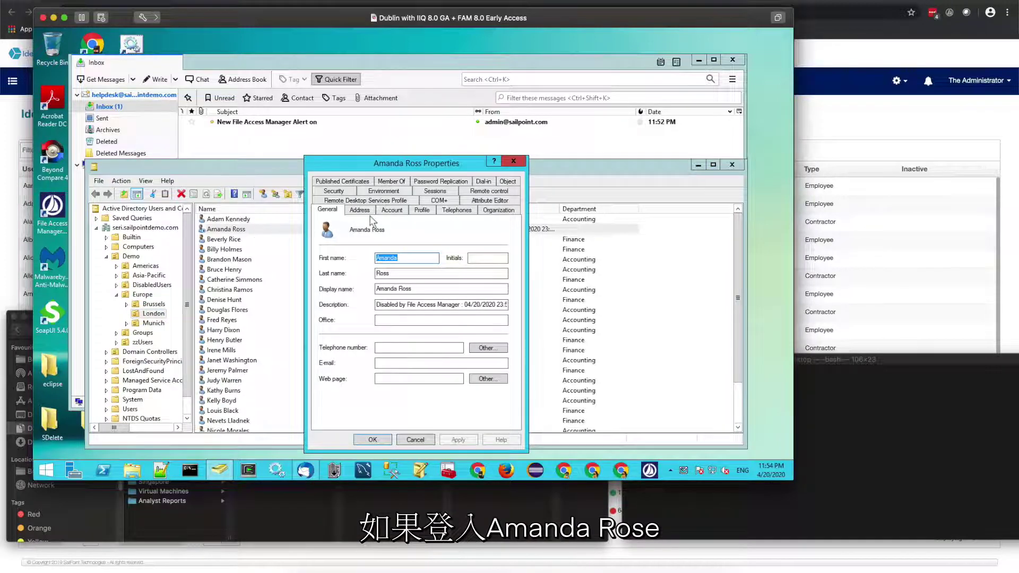
left_click(391, 210)
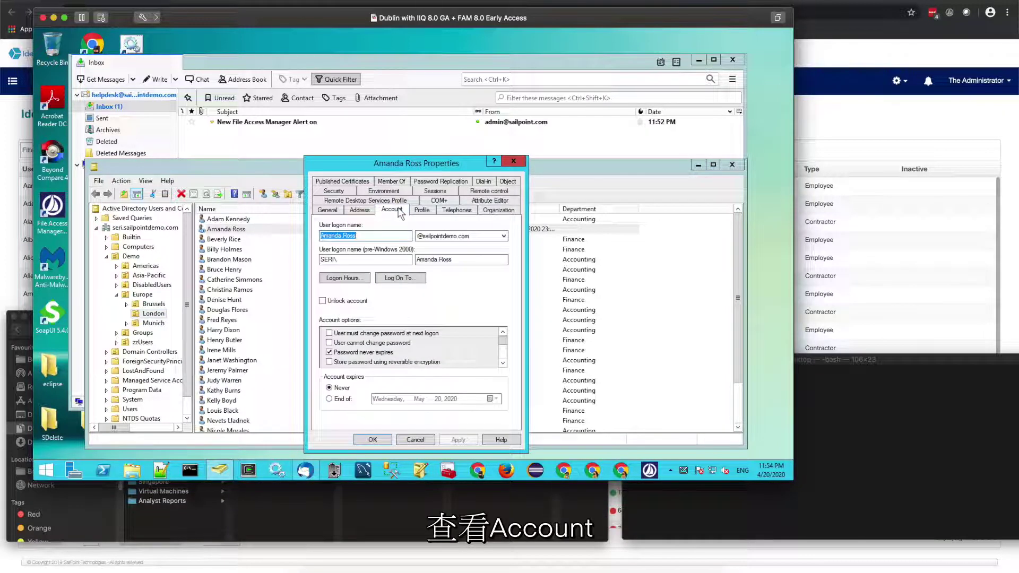
left_click(502, 363)
left_click(503, 364)
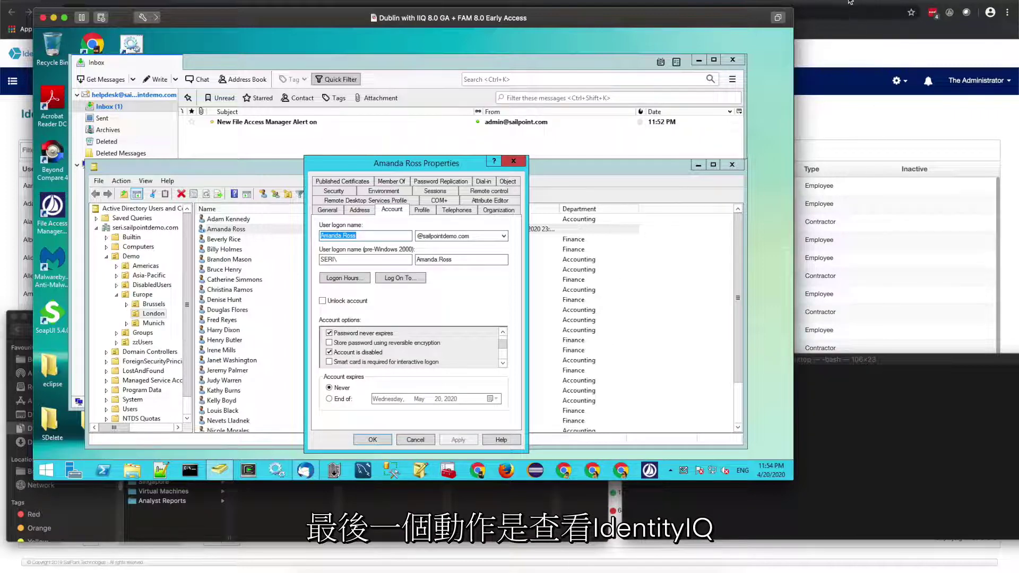
key("super+Tab")
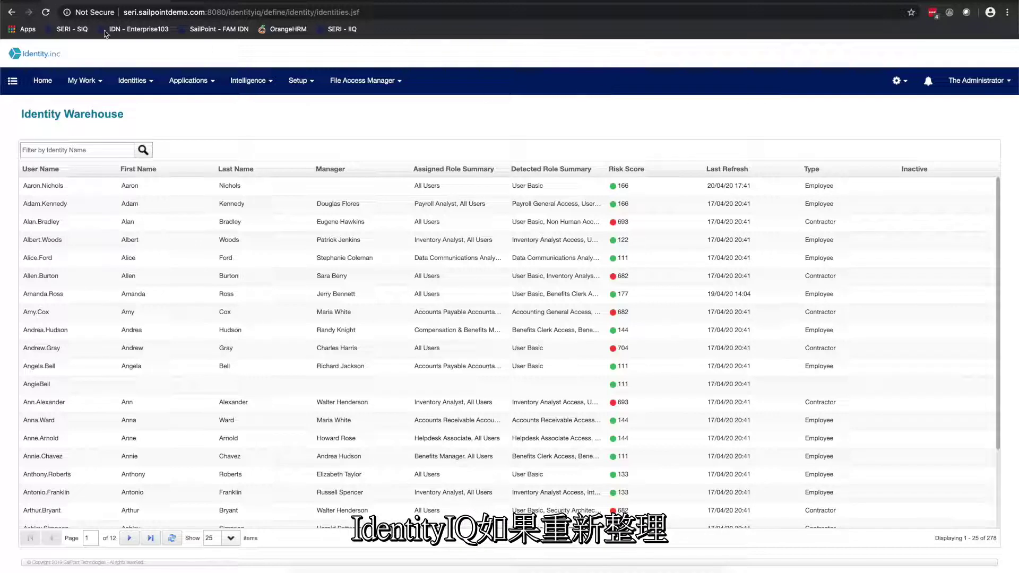
- Reload the Identity Warehouse so the user shows as Inactive, then go to the File Access Manager dashboard
left_click(45, 13)
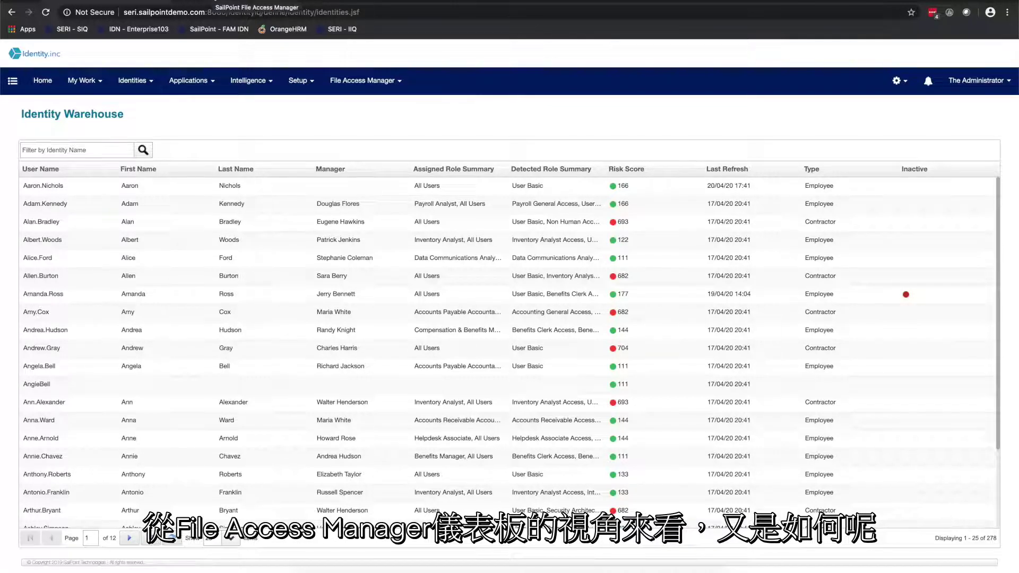
left_click(256, 1)
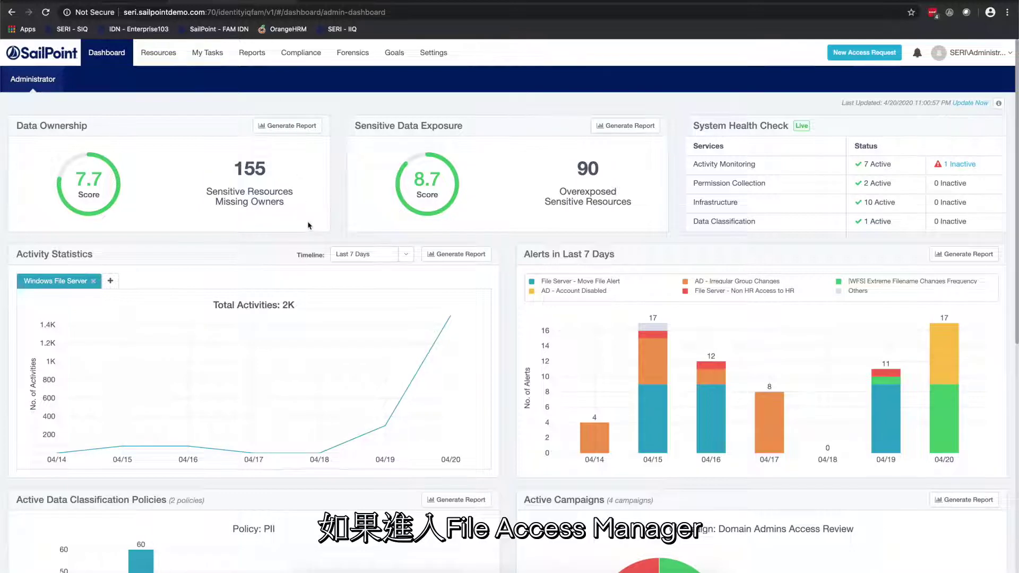
- Open the 19 alert activities from 4/20/2020 via the 04/20 bar of Alerts in Last 7 Days
mouse_move(945, 403)
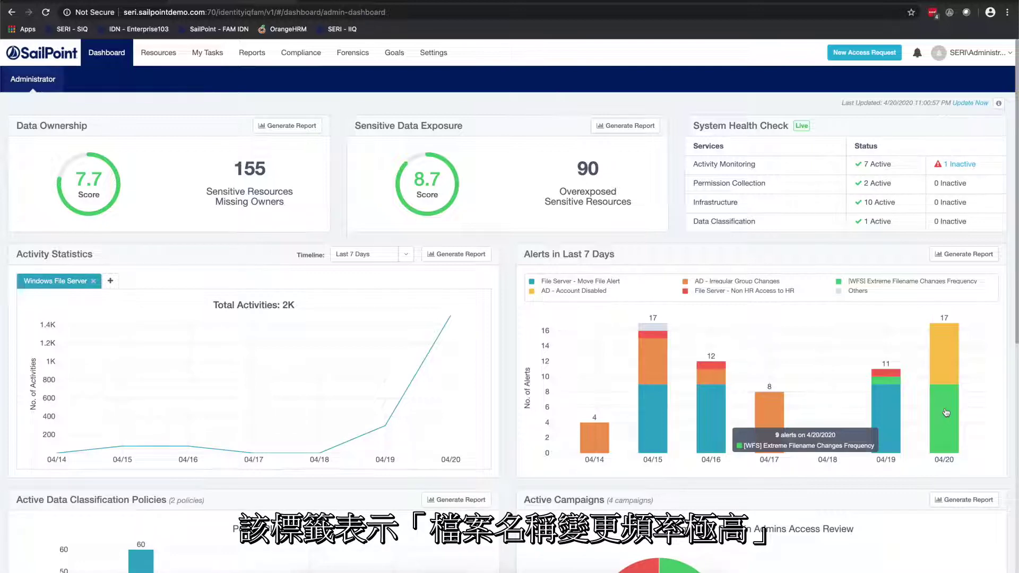
left_click(946, 413)
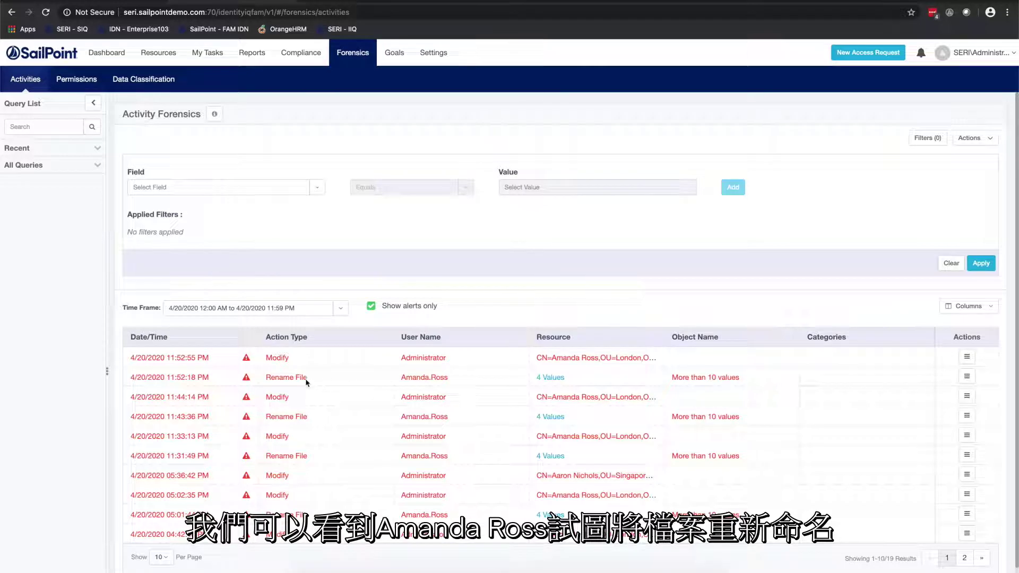
- Show details of the 11:52:18 PM Rename File alert from its Actions menu
left_click(966, 378)
left_click(951, 399)
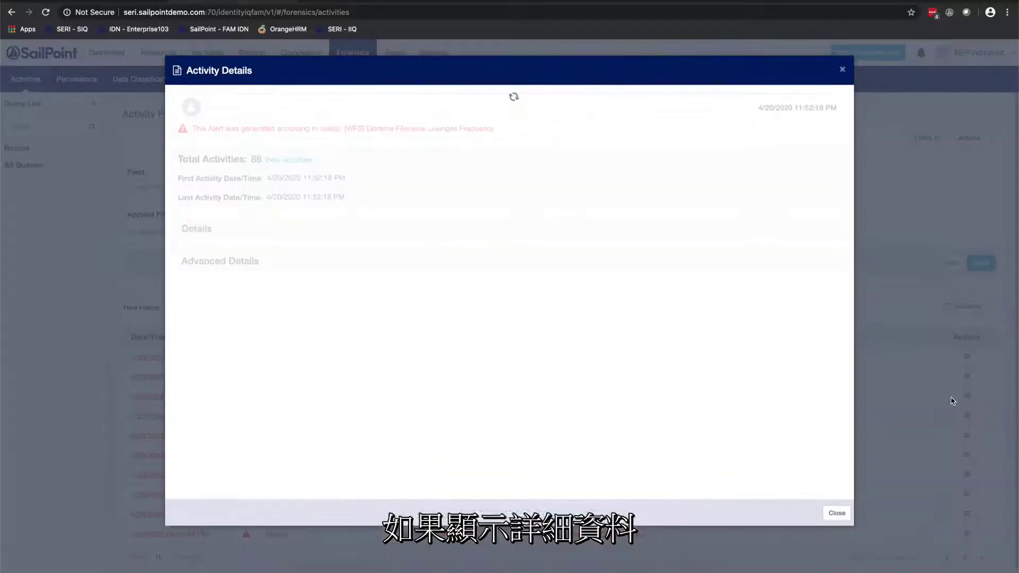